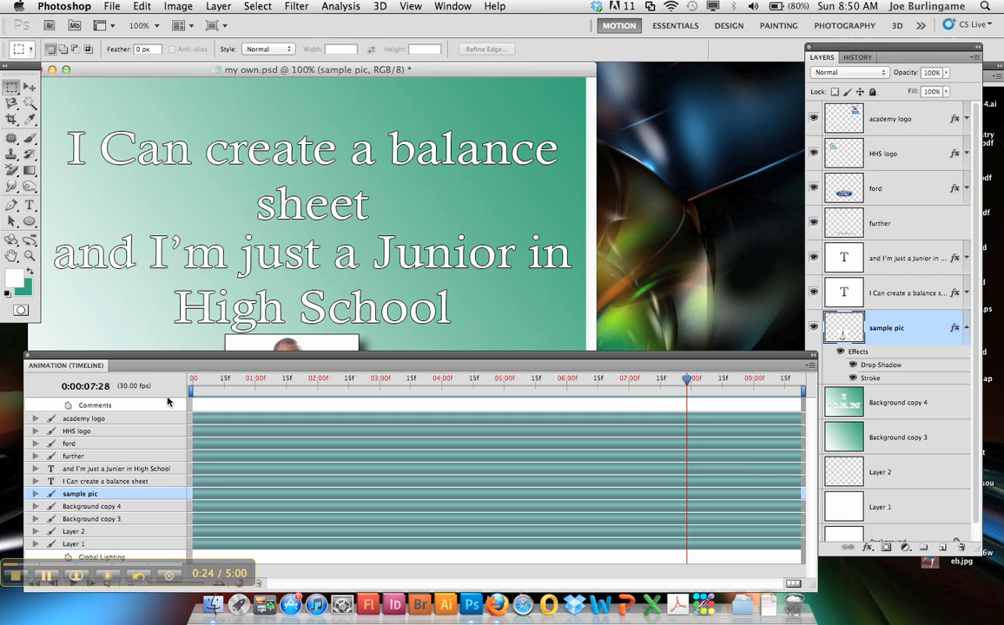
Step: Play back the animation and scrub along the timeline to check its timing and total duration
drag(159, 370, 157, 334)
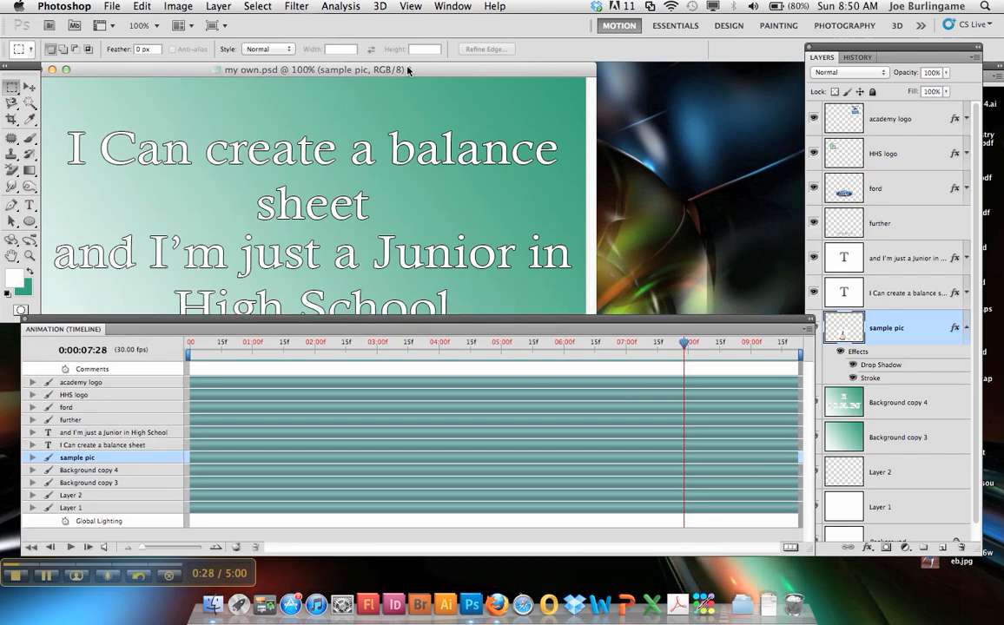
click(70, 548)
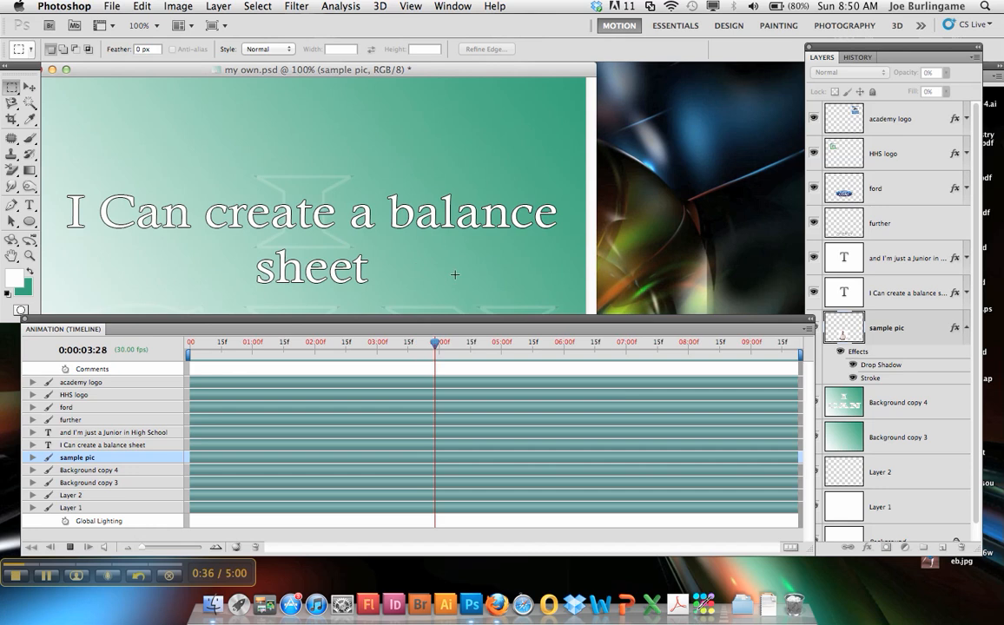
drag(347, 318, 332, 217)
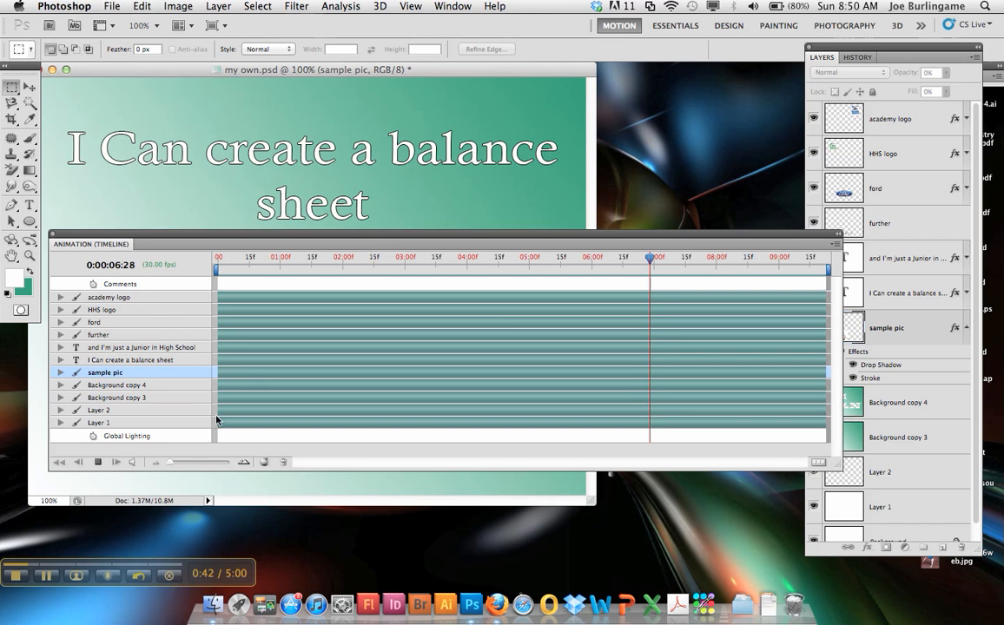
click(99, 461)
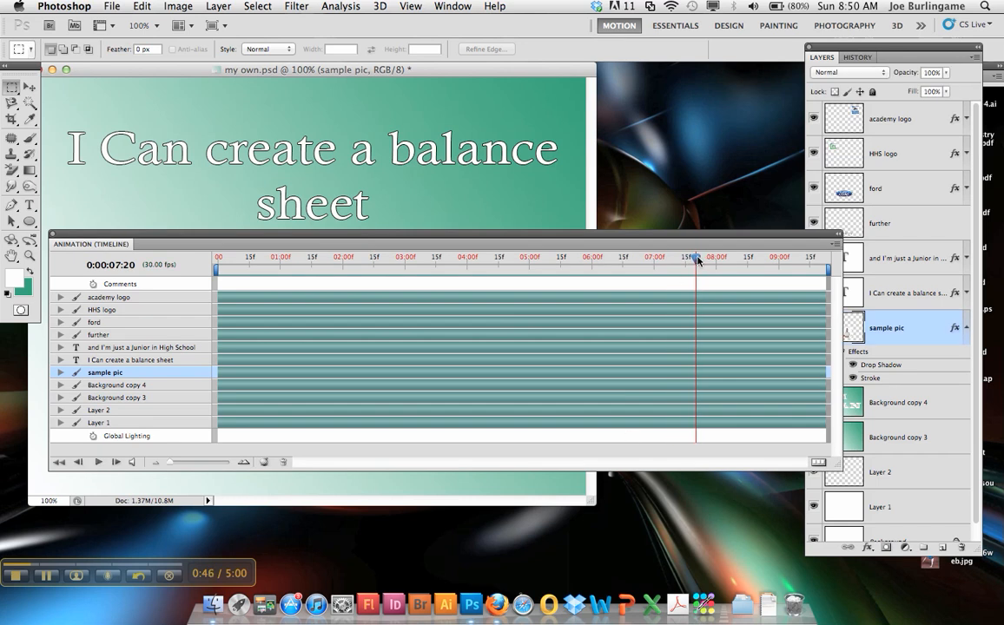
mouse_move(698, 260)
mouse_down()
mouse_move(562, 260)
mouse_move(746, 261)
mouse_move(714, 261)
mouse_up()
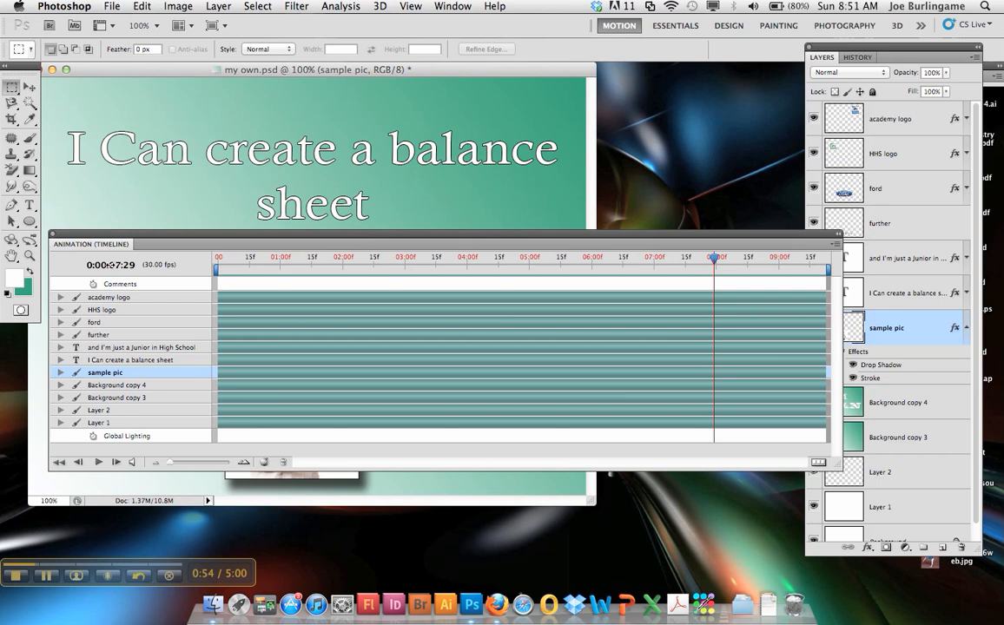
drag(112, 265, 185, 264)
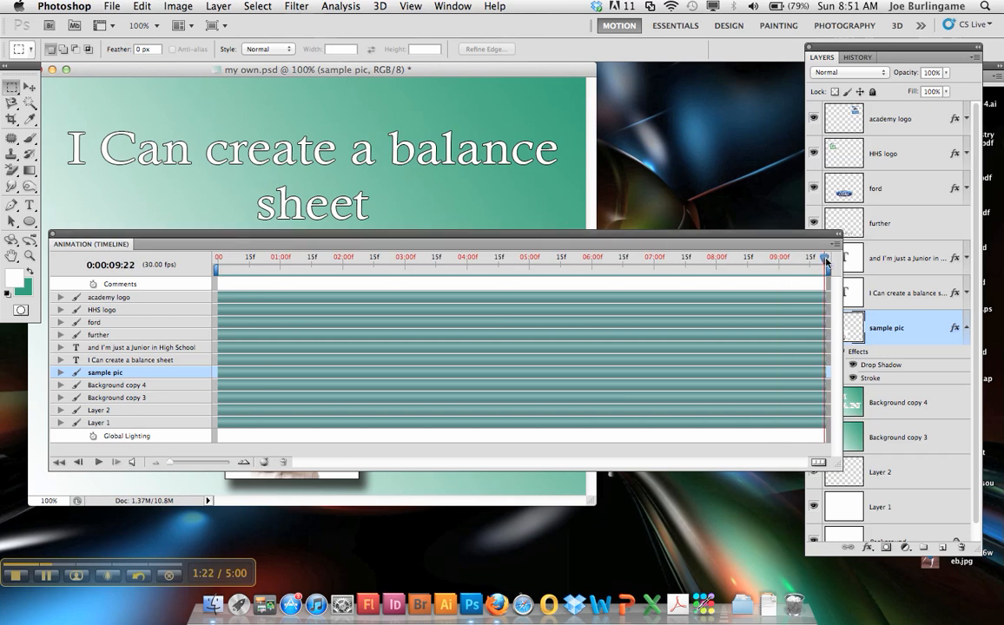
Step: Switch the animation to frame view and set the delay of frame 52 to 3 seconds
click(820, 463)
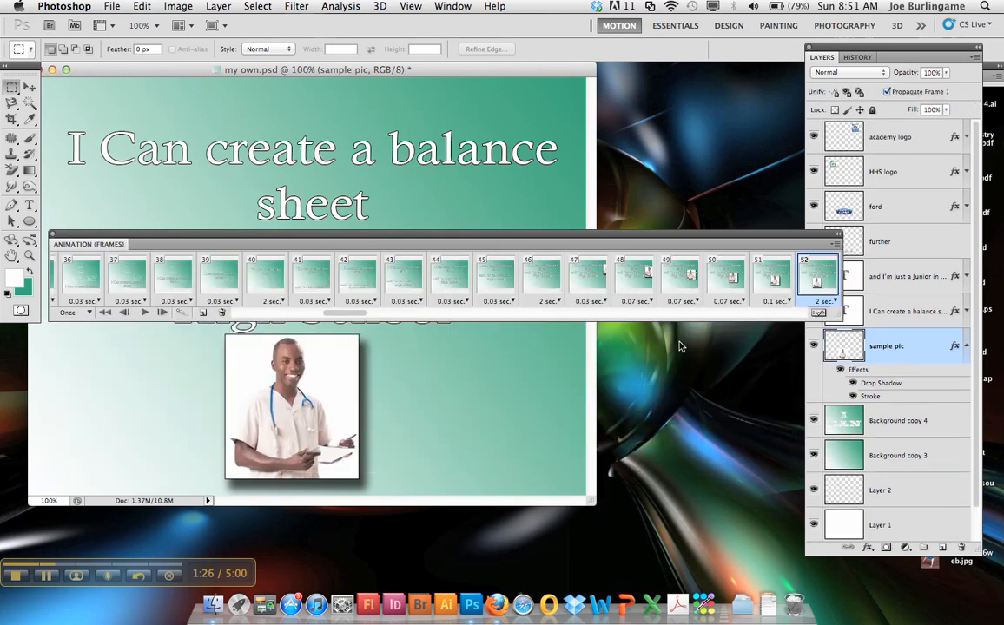
click(834, 302)
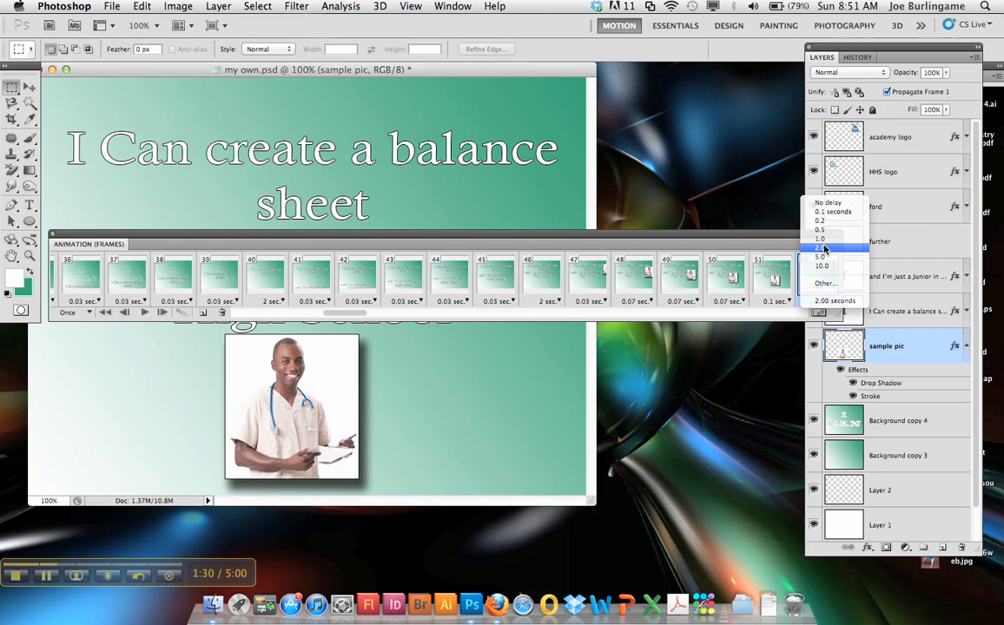
click(823, 246)
click(823, 304)
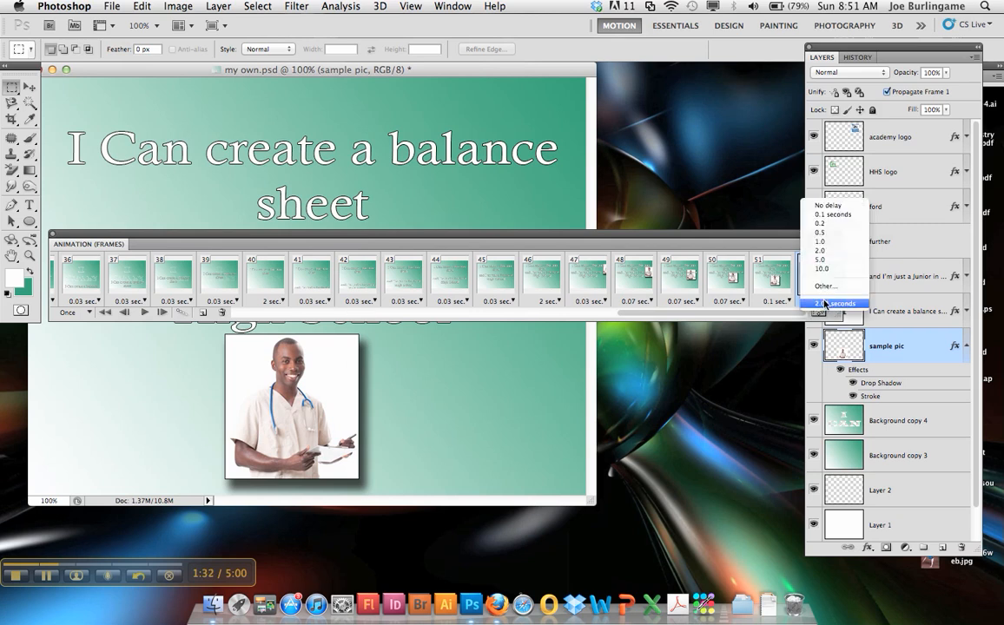
click(825, 286)
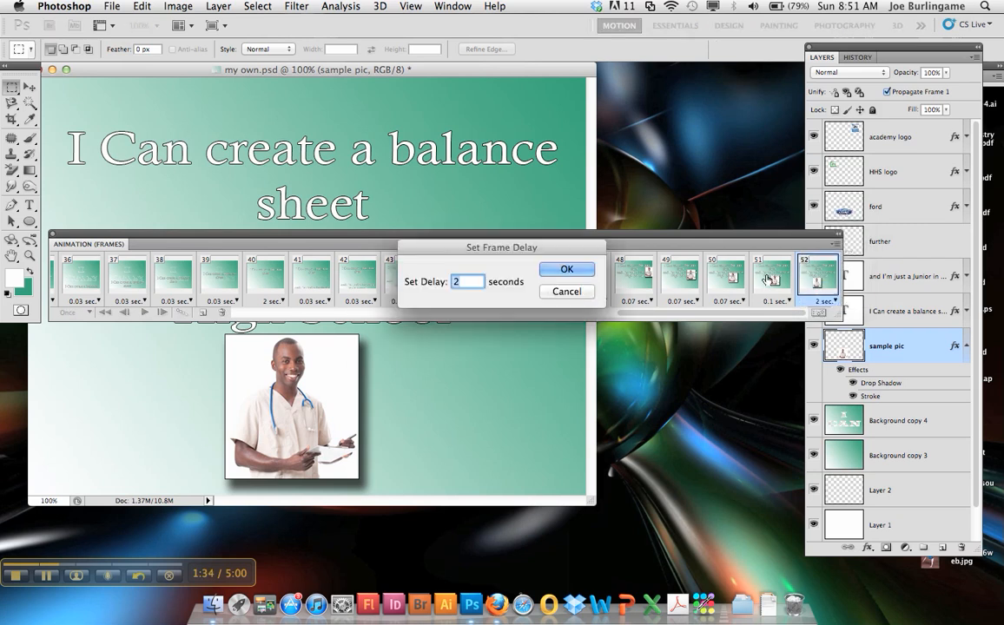
text(3)
click(560, 270)
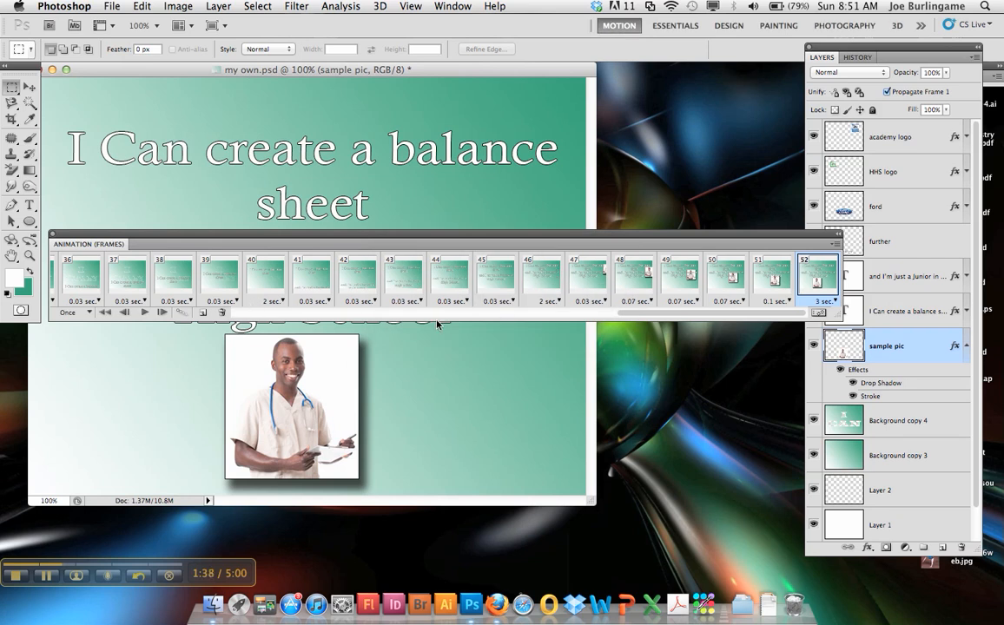
Step: Set the delay of frame 46 to 3 seconds
click(534, 278)
click(550, 302)
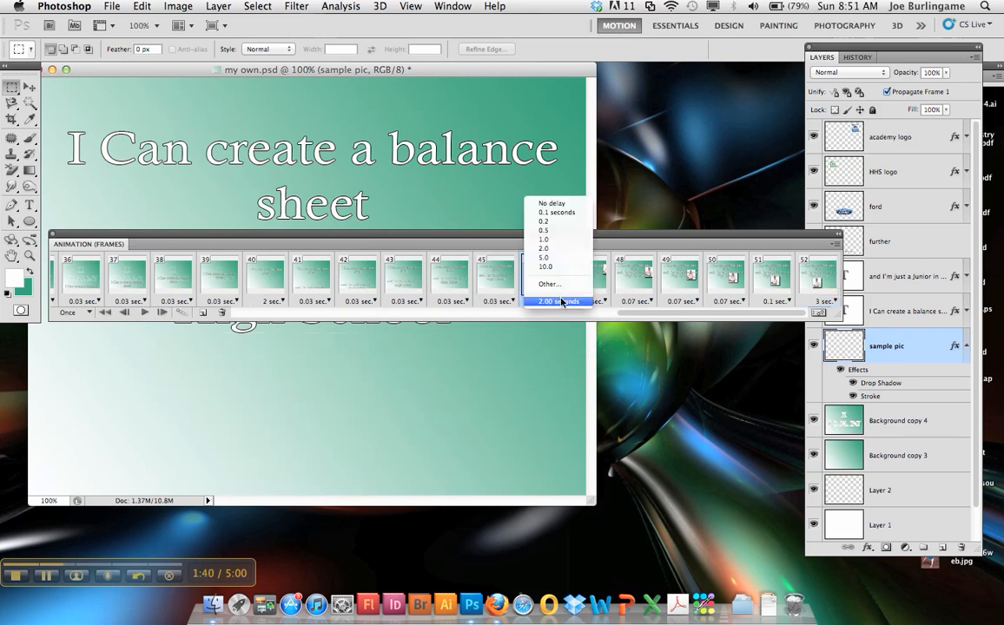
click(552, 286)
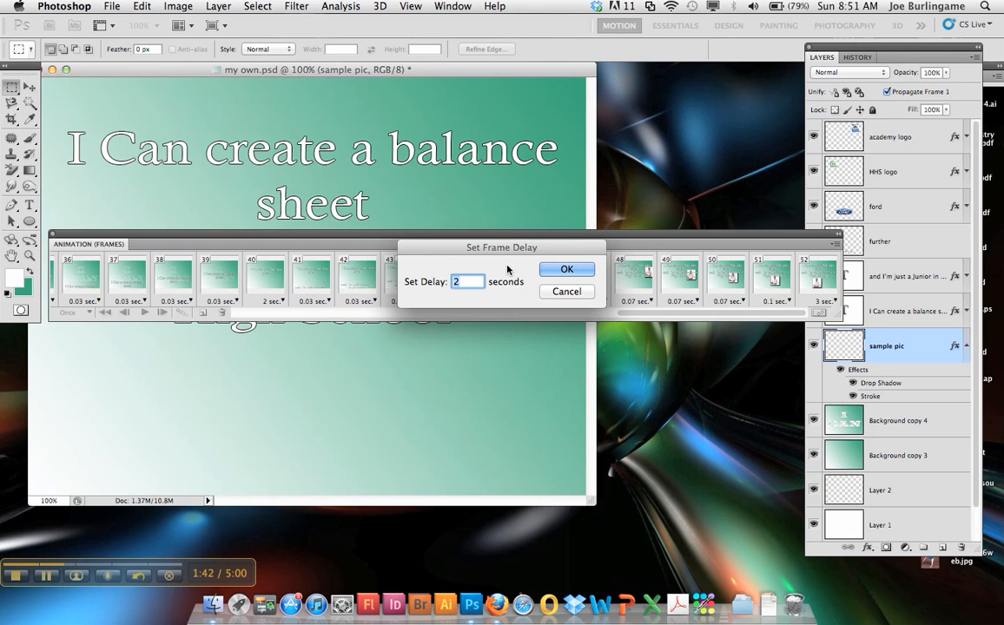
text(3)
click(565, 270)
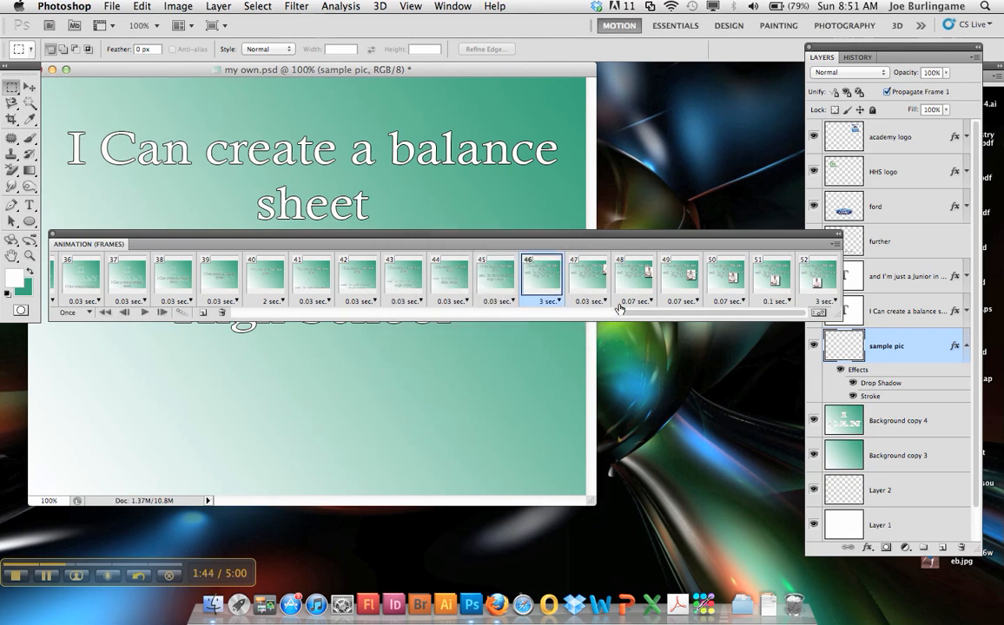
Step: Check the animation through to its end in timeline view and save the document
mouse_move(627, 311)
mouse_down()
mouse_move(482, 316)
mouse_move(616, 320)
mouse_up()
click(818, 312)
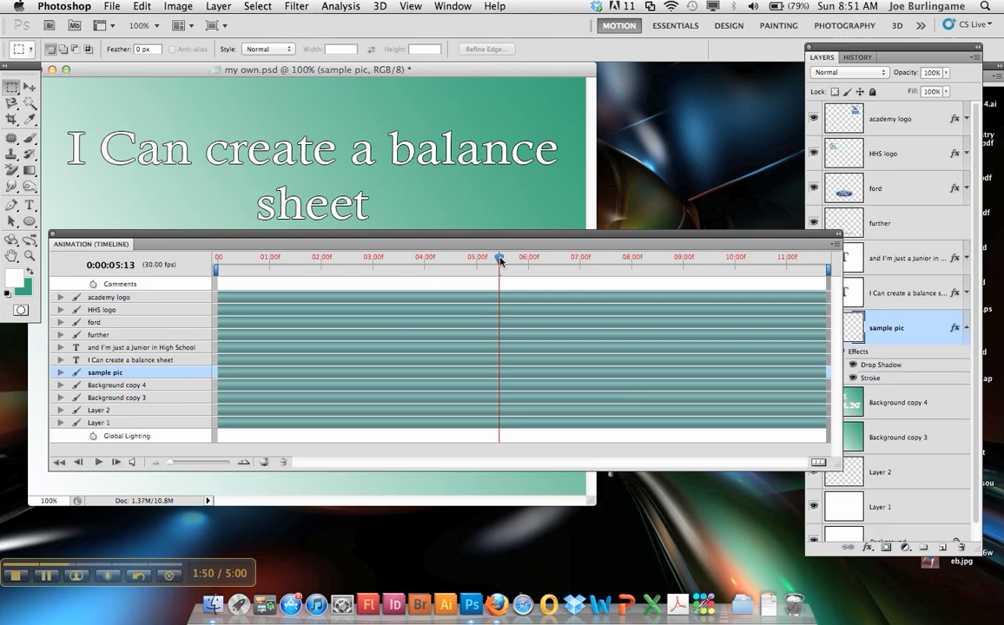
drag(500, 260, 839, 260)
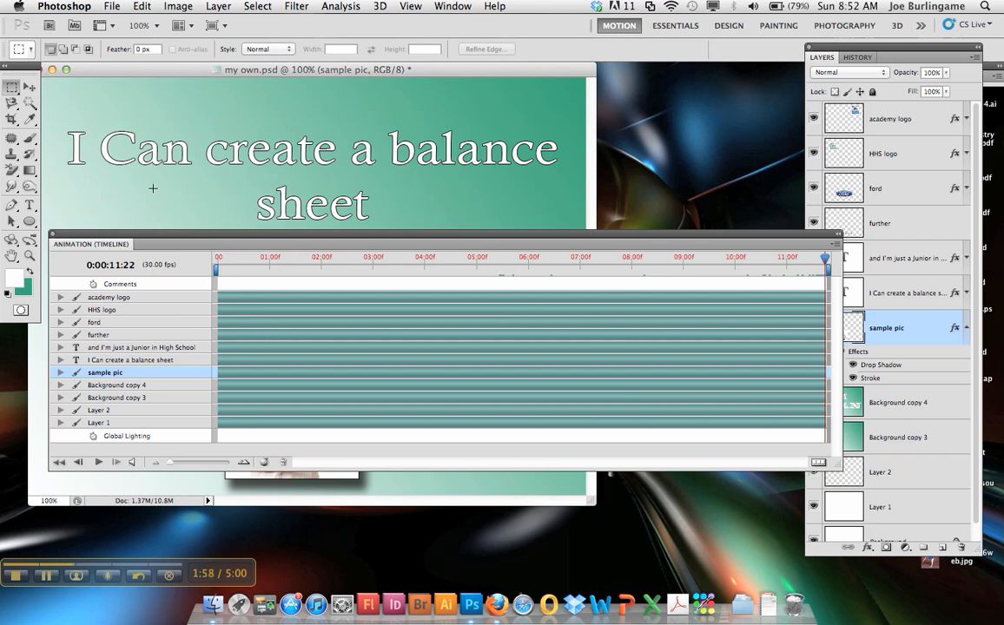
click(112, 7)
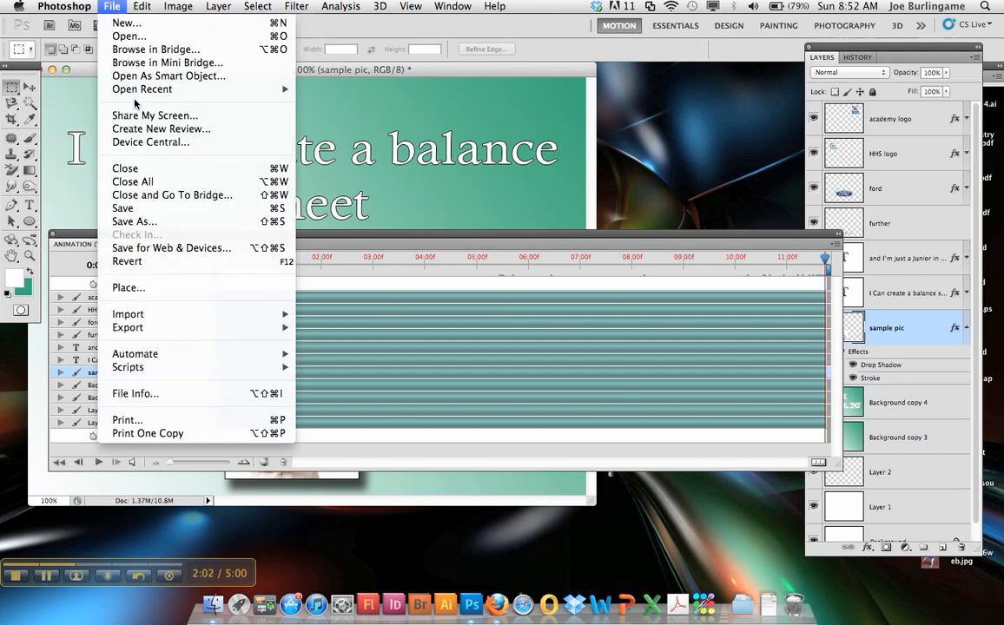
click(127, 208)
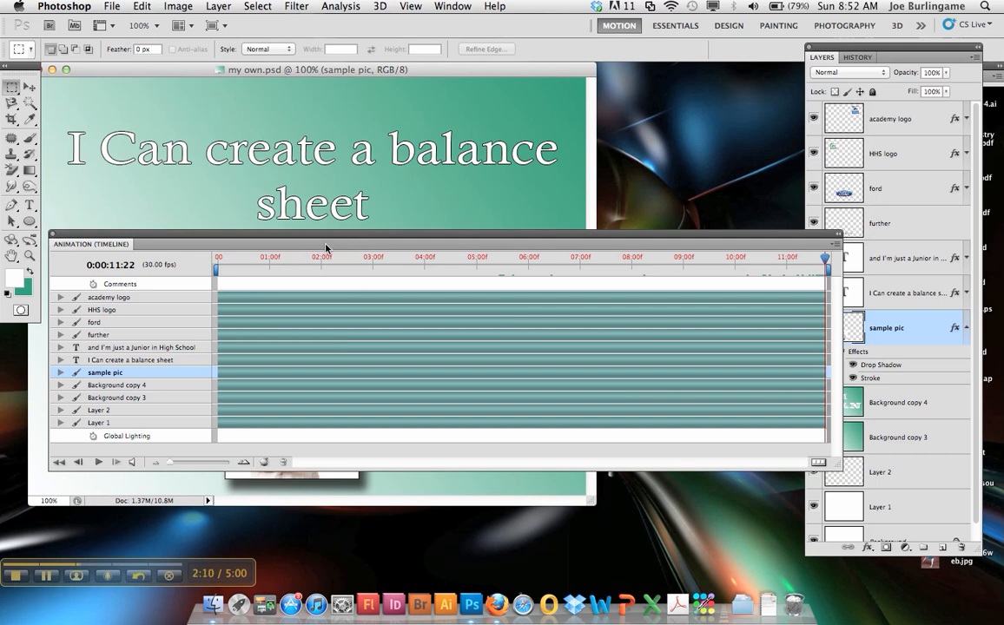
click(111, 9)
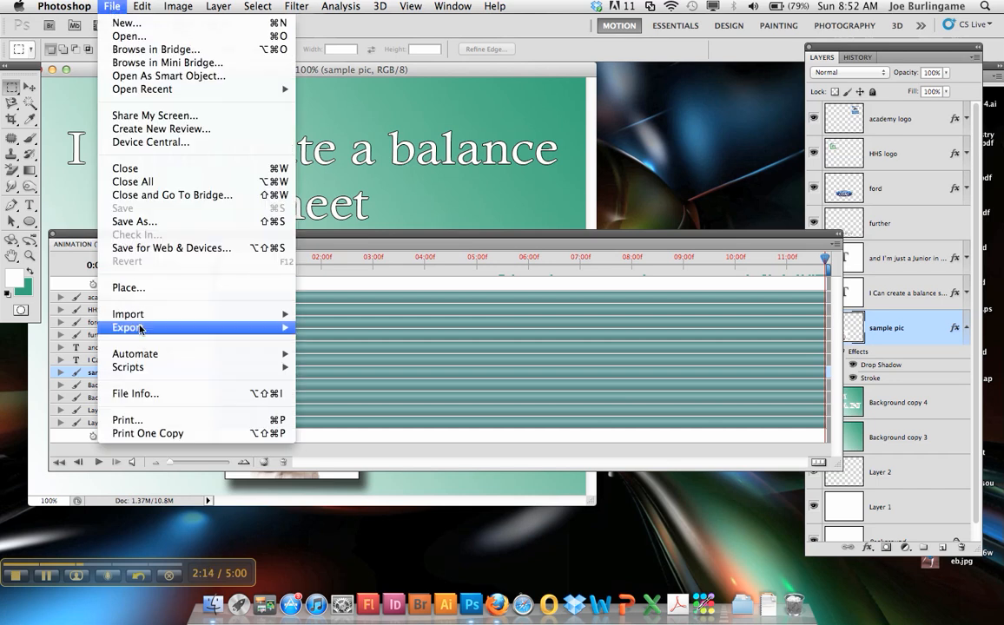
mouse_move(139, 329)
click(346, 354)
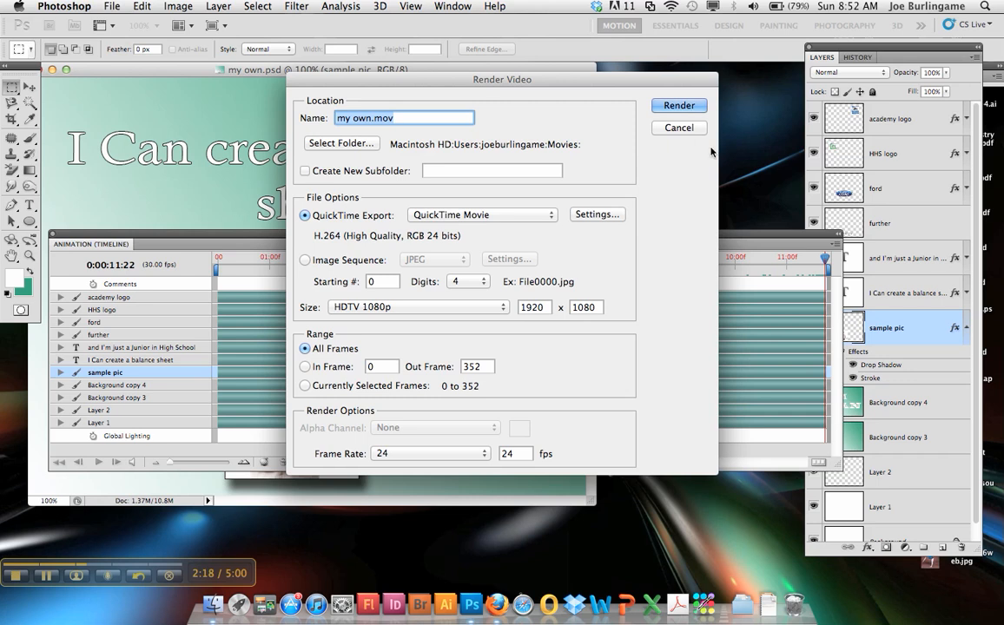
click(692, 129)
Step: Start a video render of the animation with QuickTime Movie as the export format and a frame rate of 24 fps
click(112, 10)
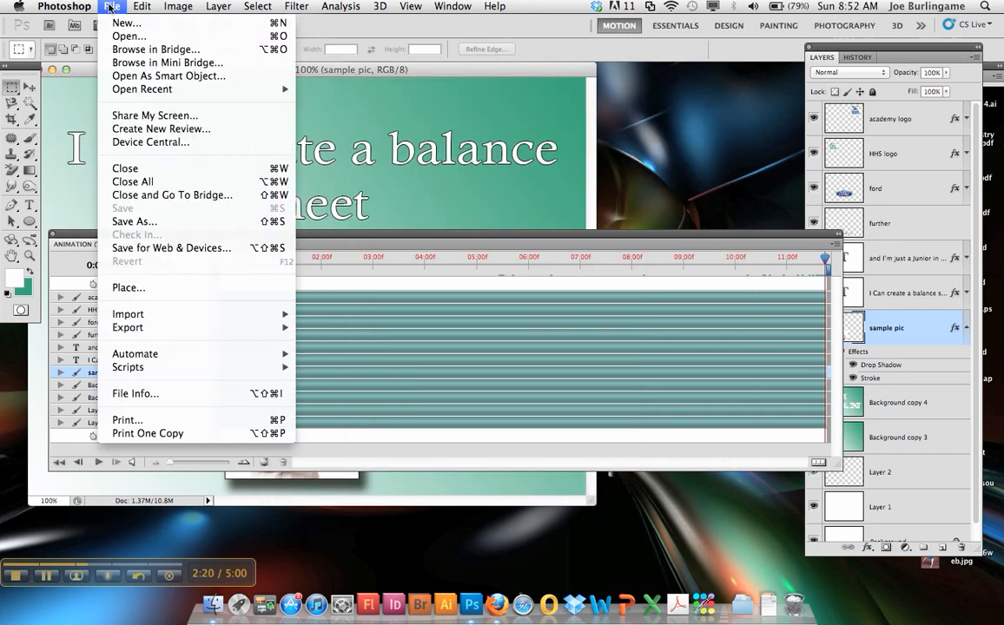
mouse_move(184, 328)
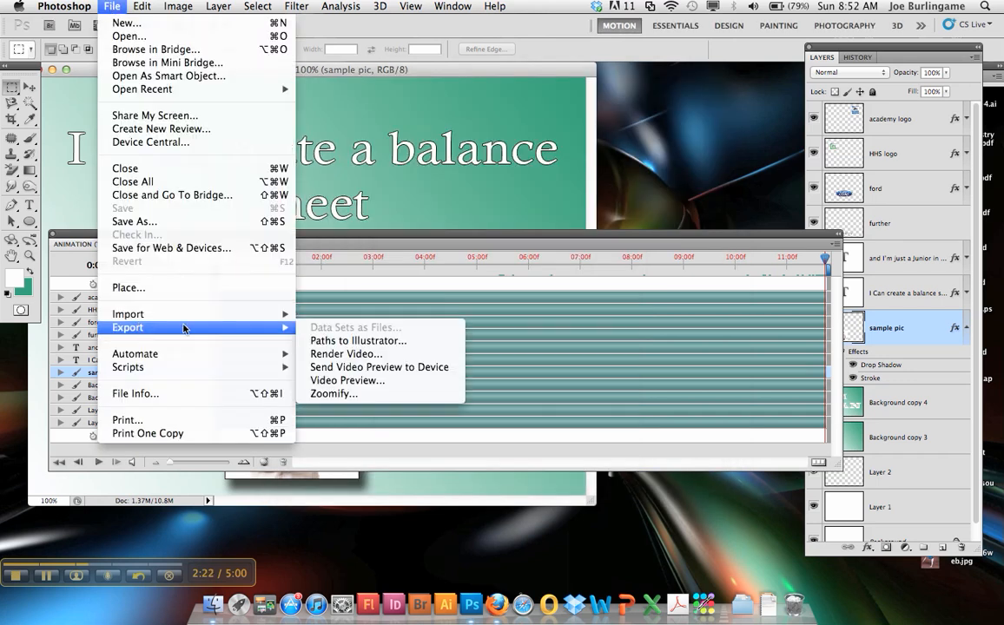
click(351, 354)
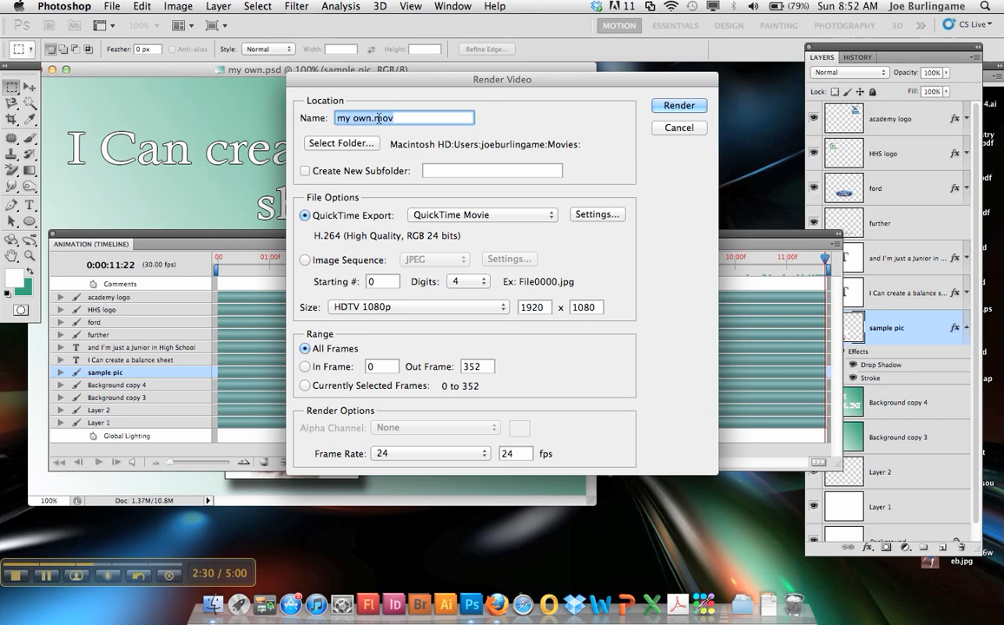
click(427, 215)
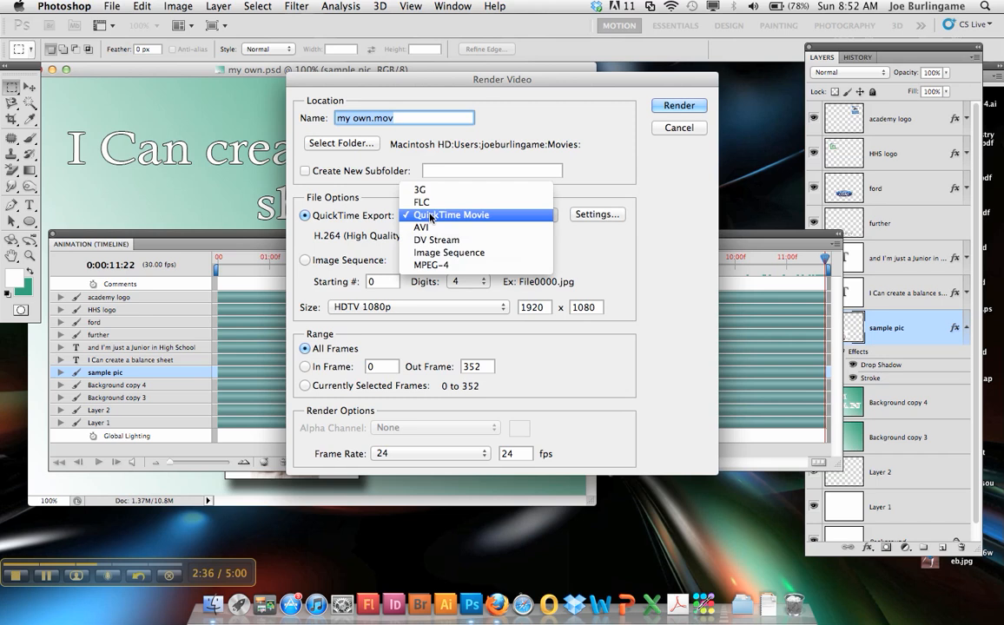
click(428, 215)
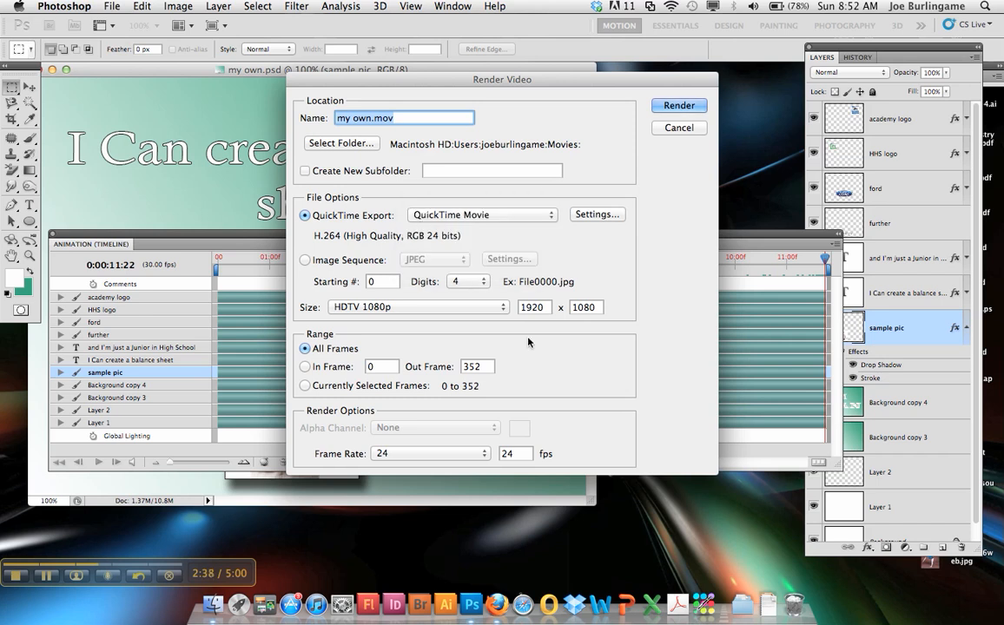
click(486, 455)
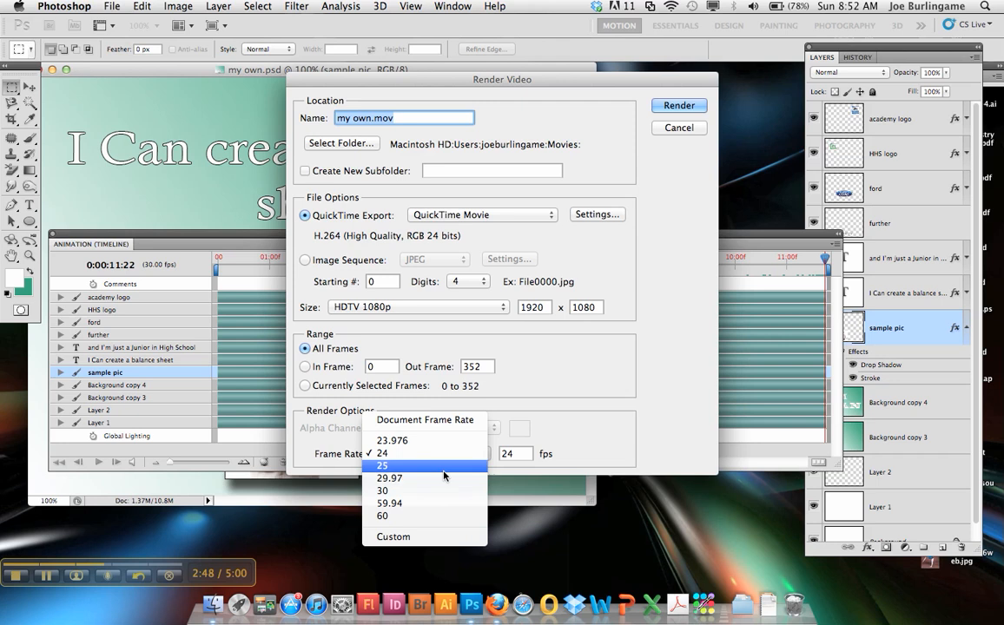
click(395, 453)
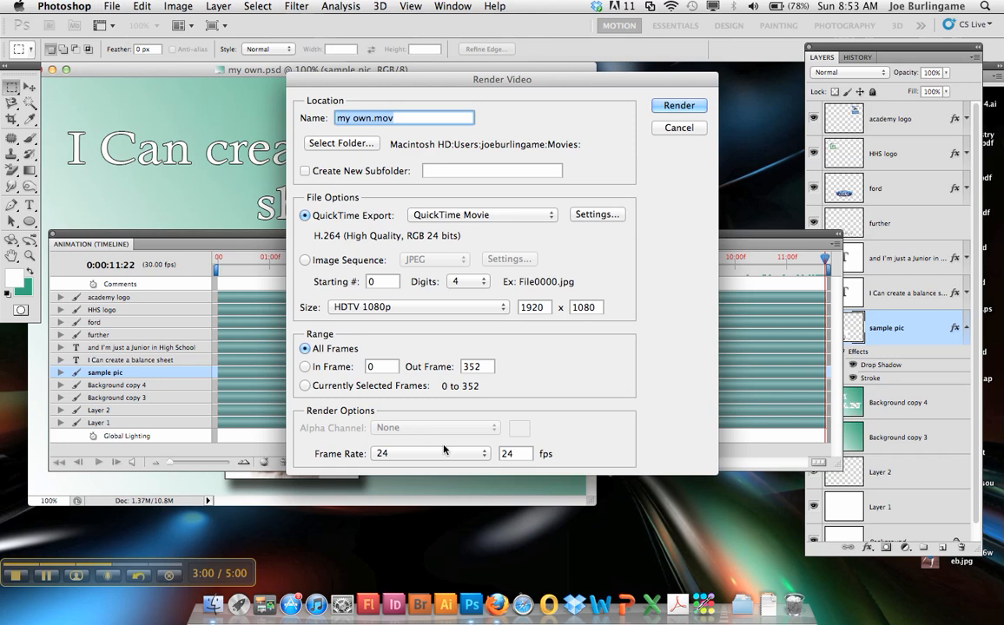
click(417, 455)
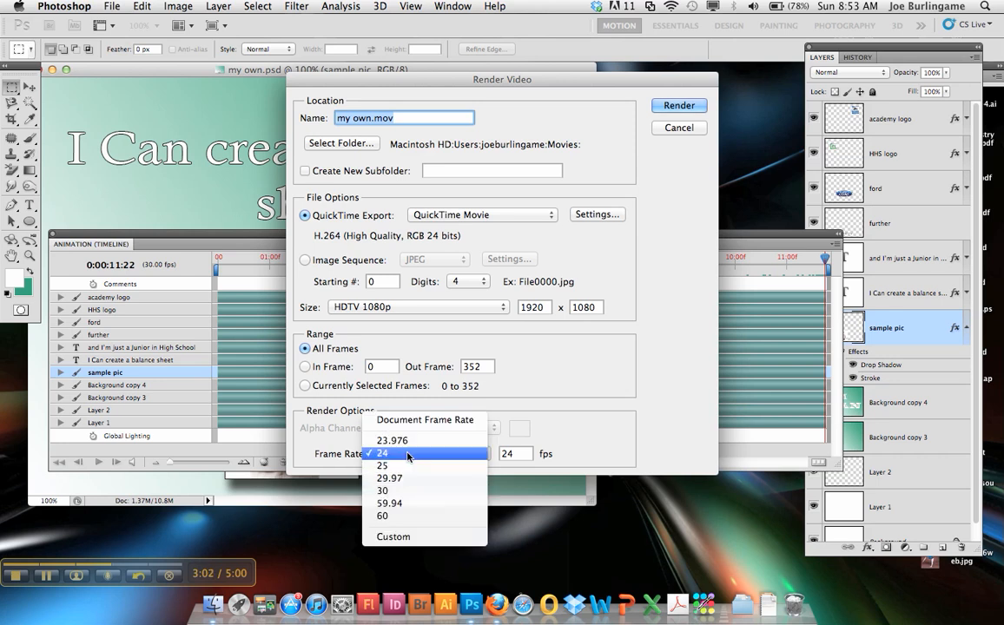
click(403, 453)
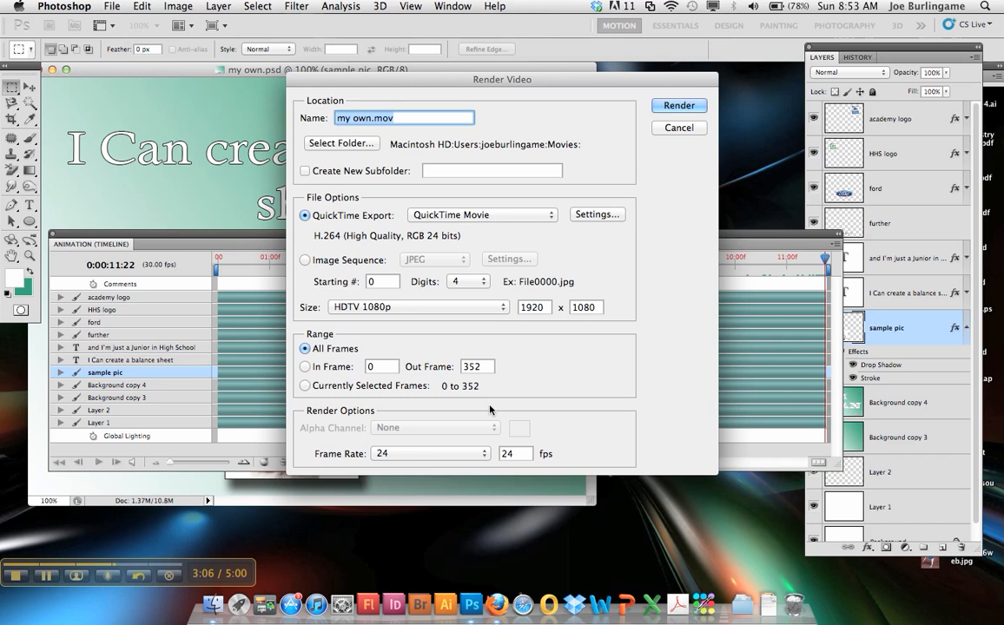
Step: Set the render size to Document Size and render my own.mov, replacing the existing file
click(421, 307)
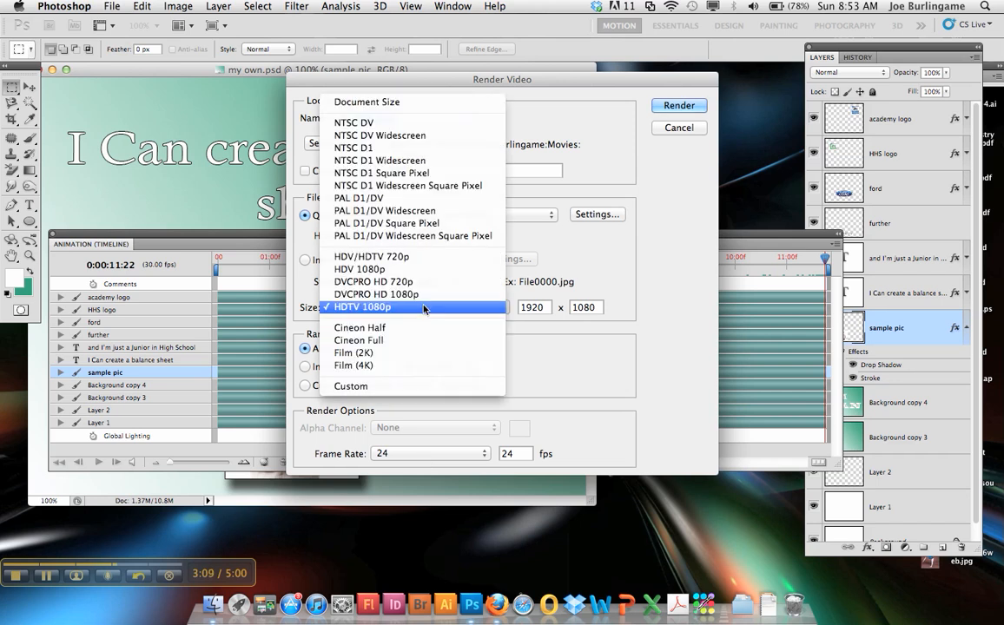
click(434, 104)
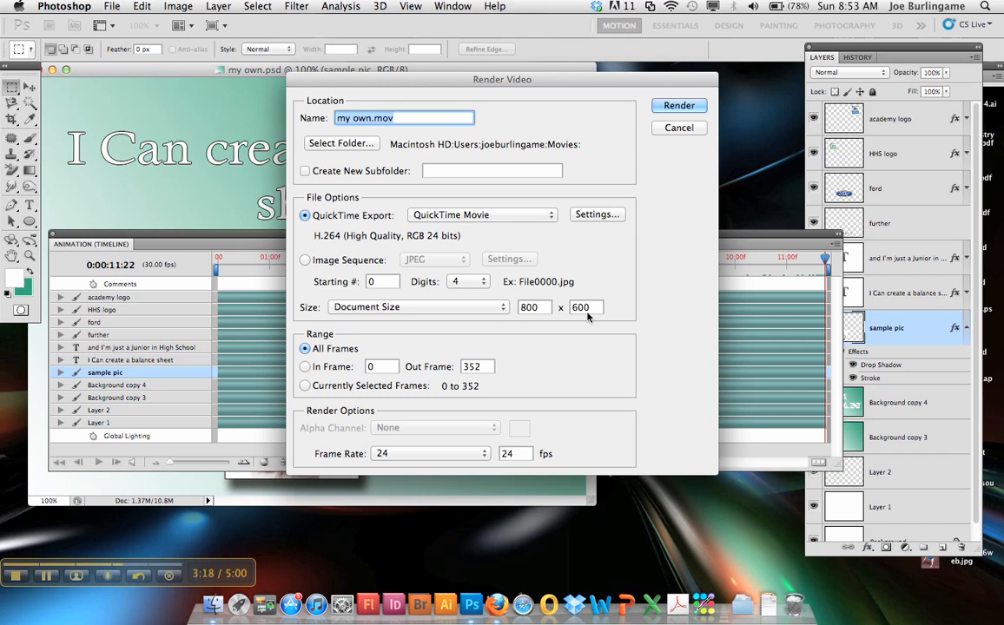
click(491, 307)
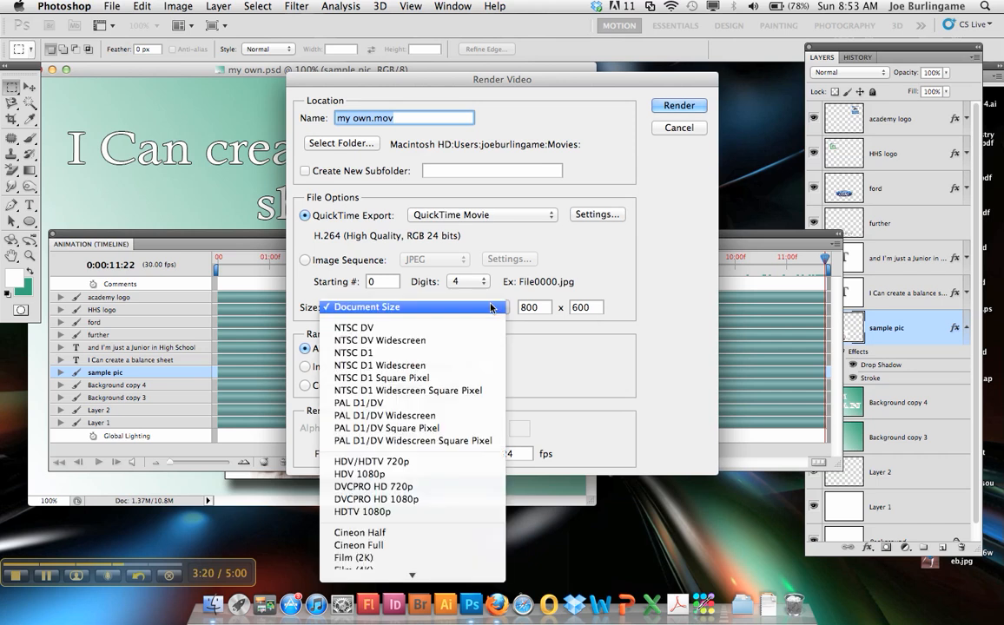
click(437, 308)
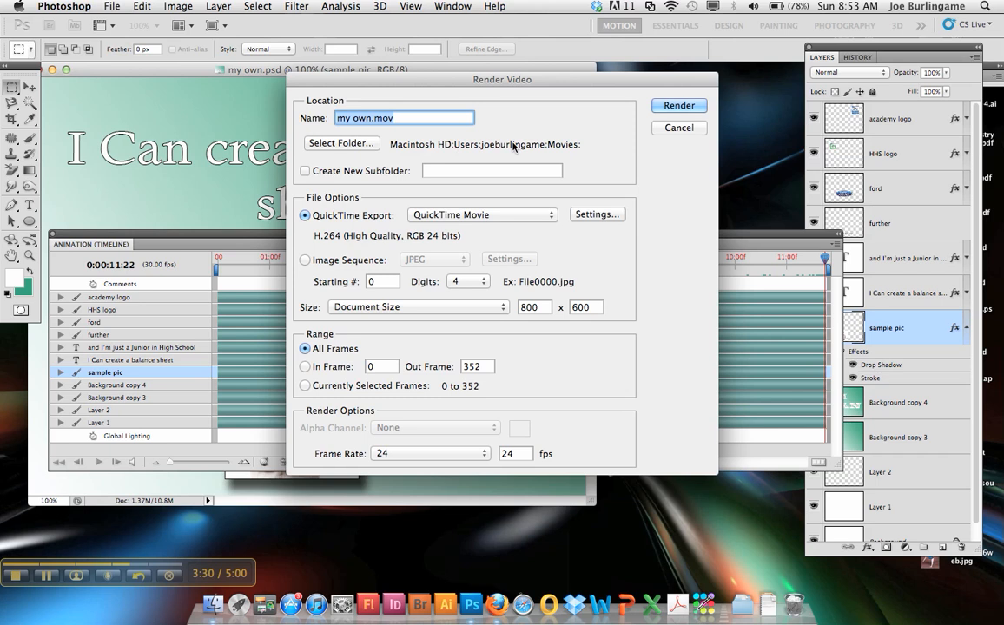
click(680, 106)
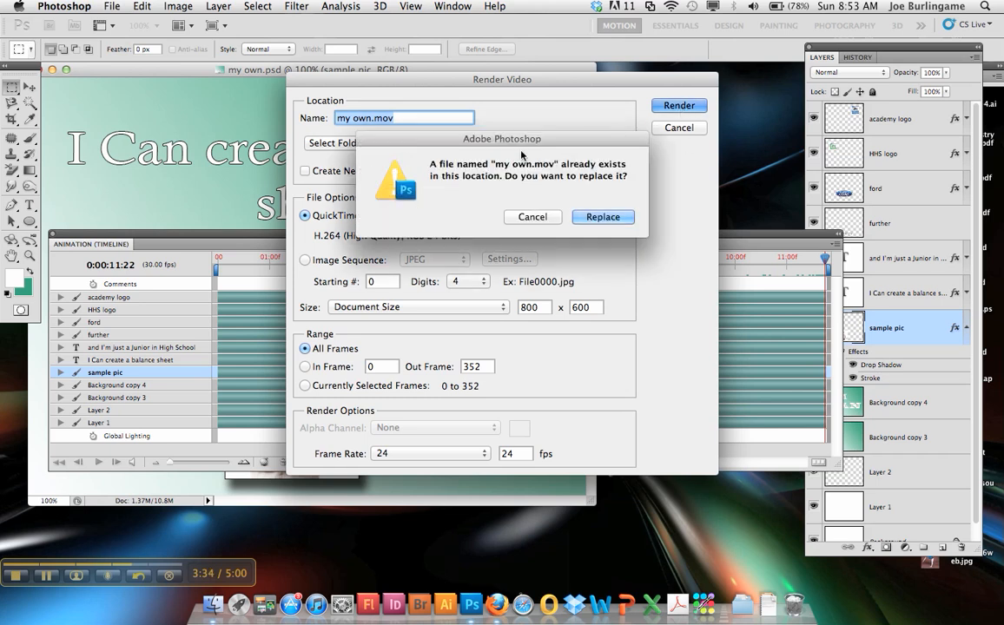
click(603, 217)
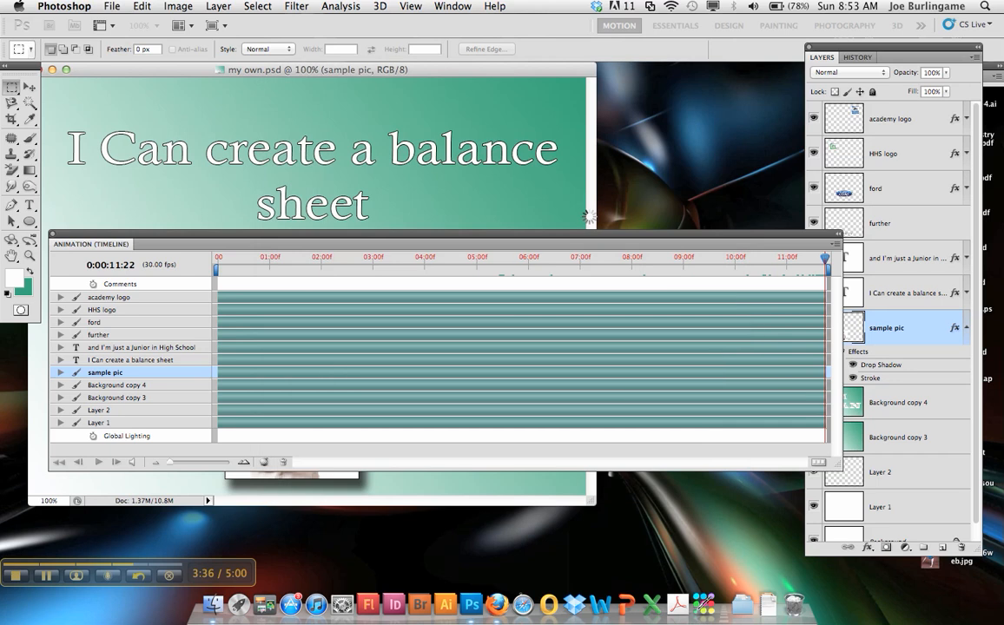